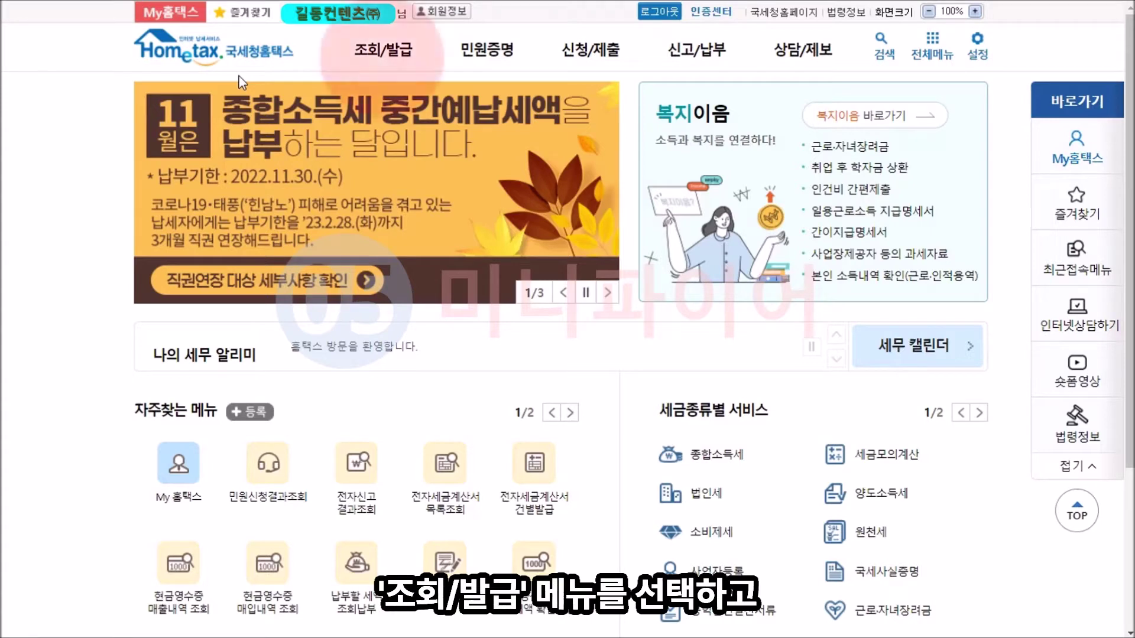
Step: Go to 조회/발급 > 연말정산간소화 and open 회사 신청 (연말정산 대상 근로자 명단 등록)
click(383, 49)
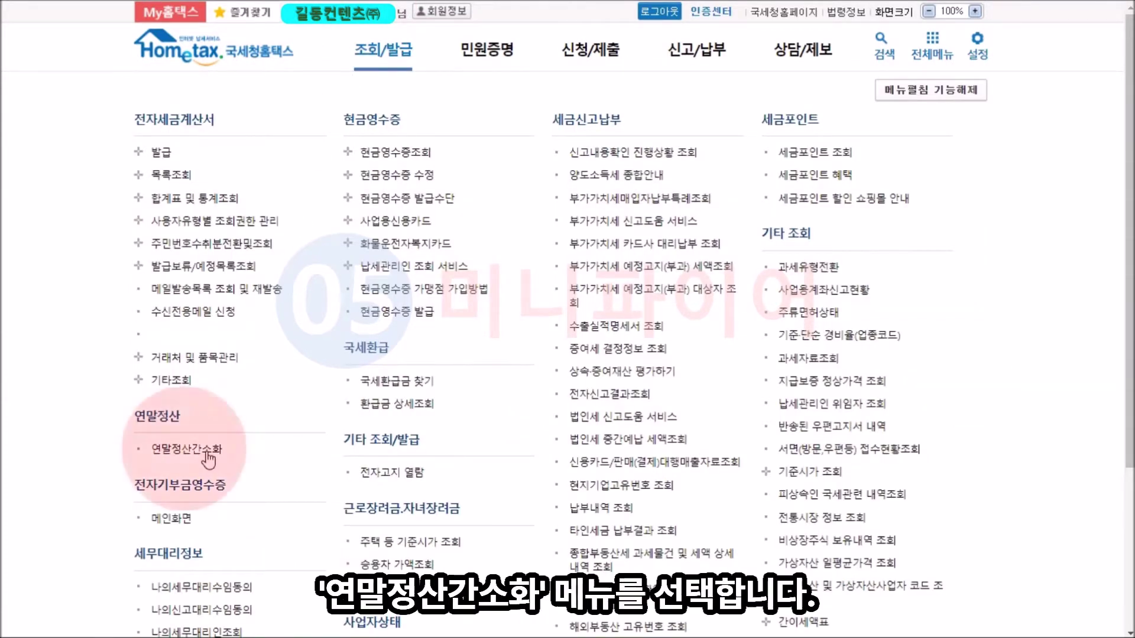
click(190, 449)
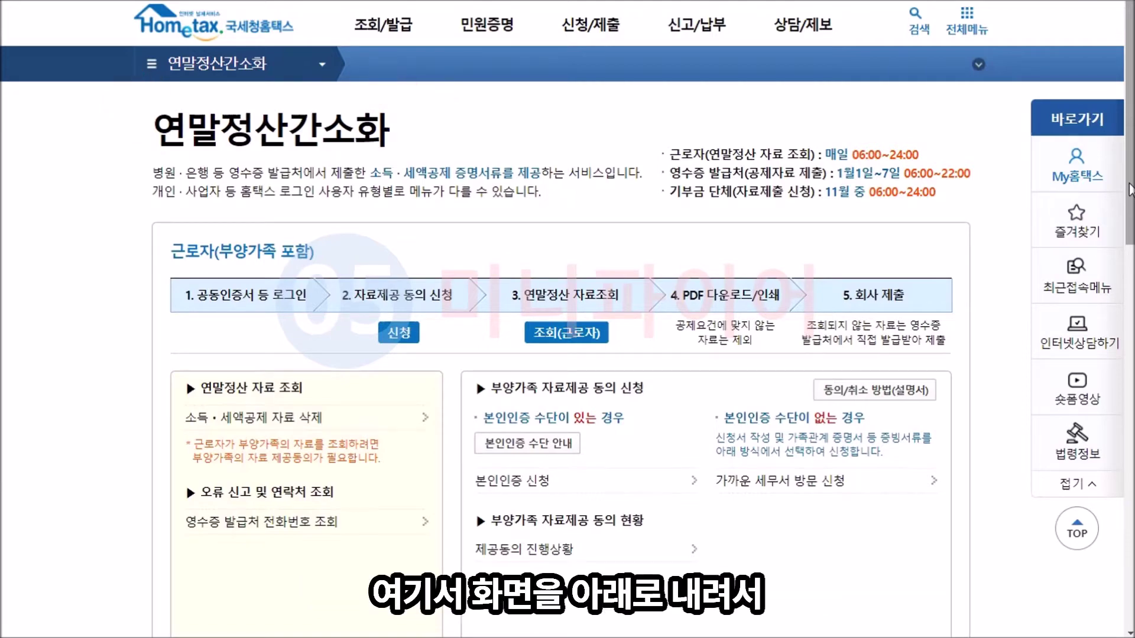
scroll(1130, 190, down, 9)
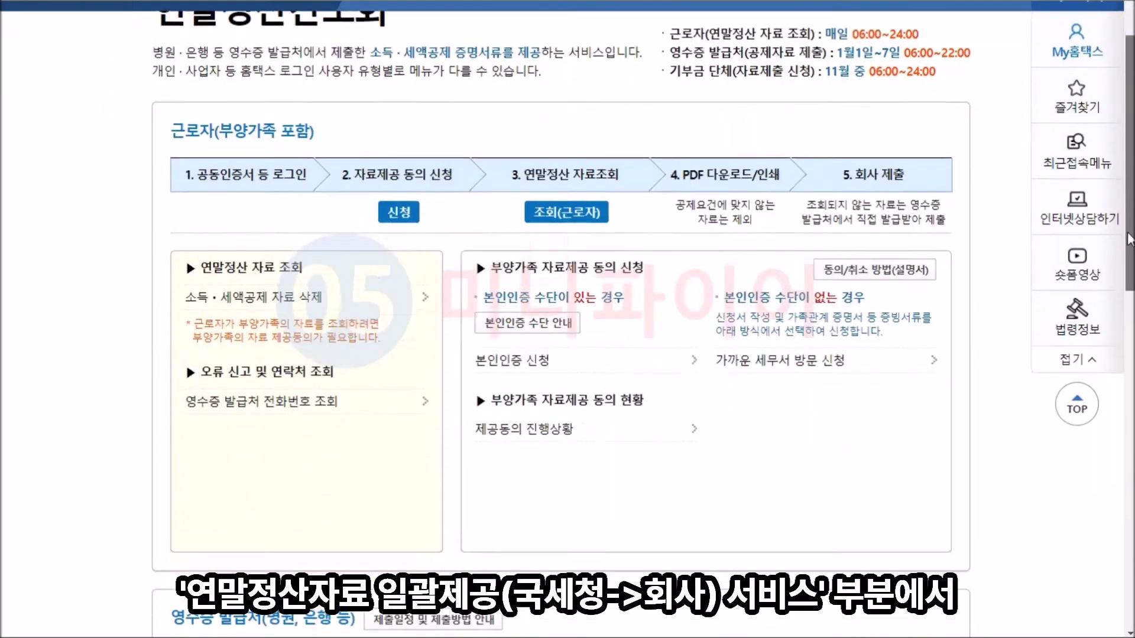
scroll(1057, 460, down, 6)
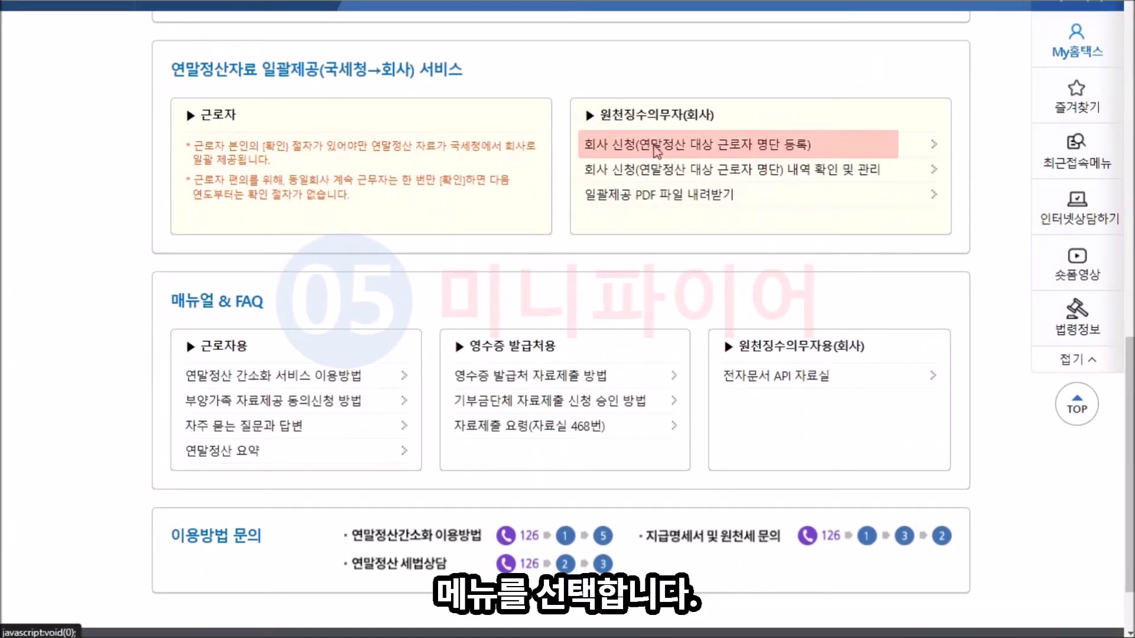
click(656, 151)
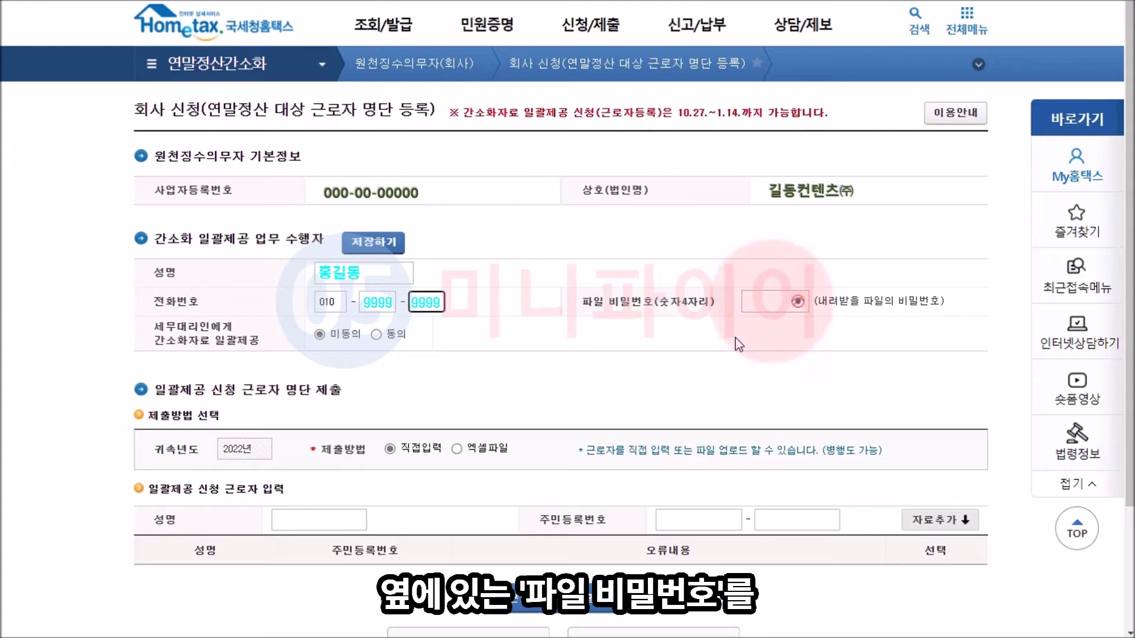
Step: Enter a 4-digit file password and check it with the show/hide eye toggle
click(757, 303)
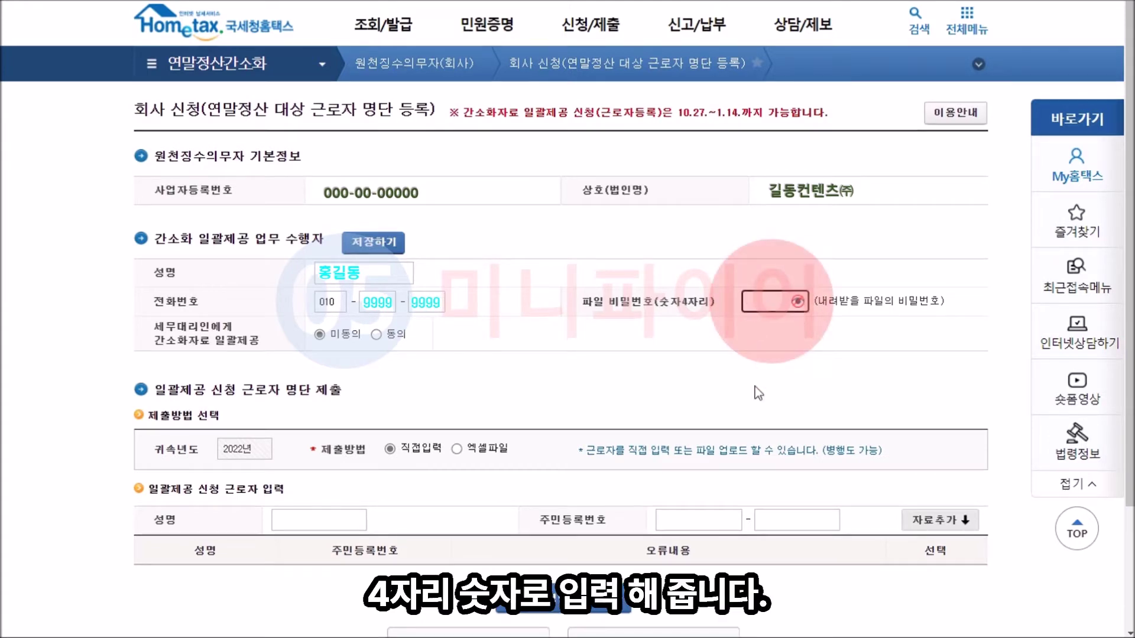
text(1234)
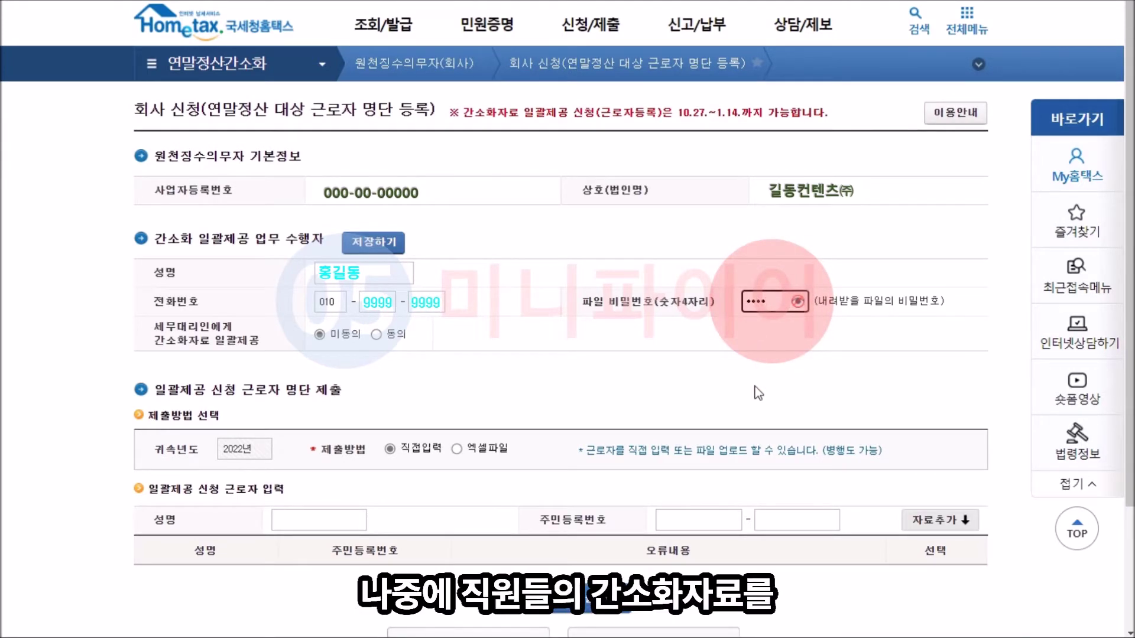
click(758, 393)
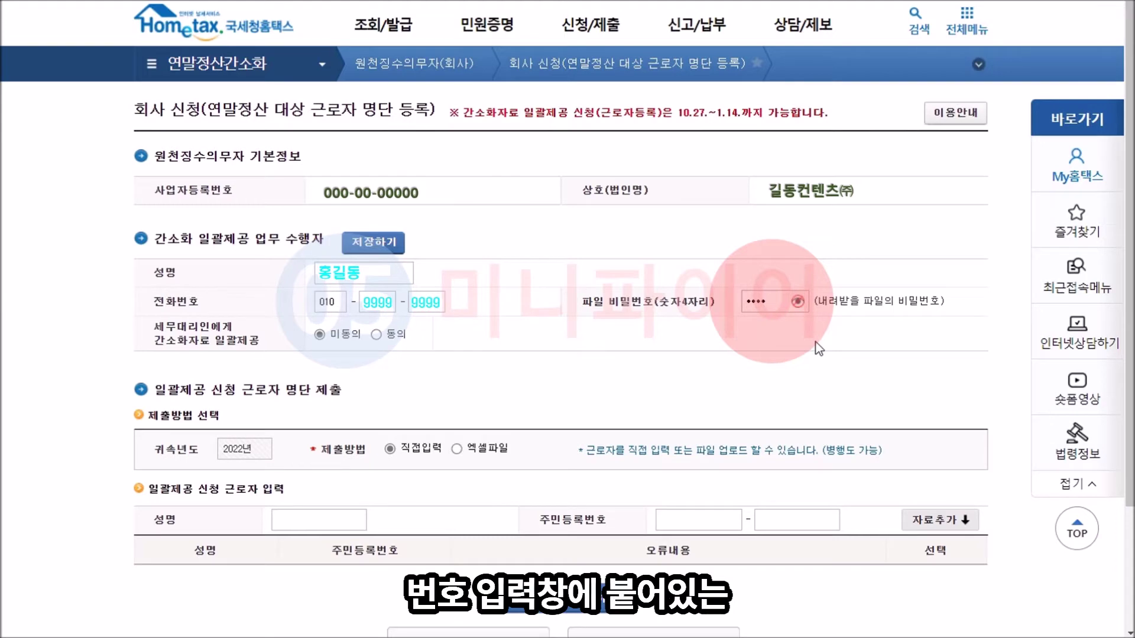
click(797, 302)
click(798, 302)
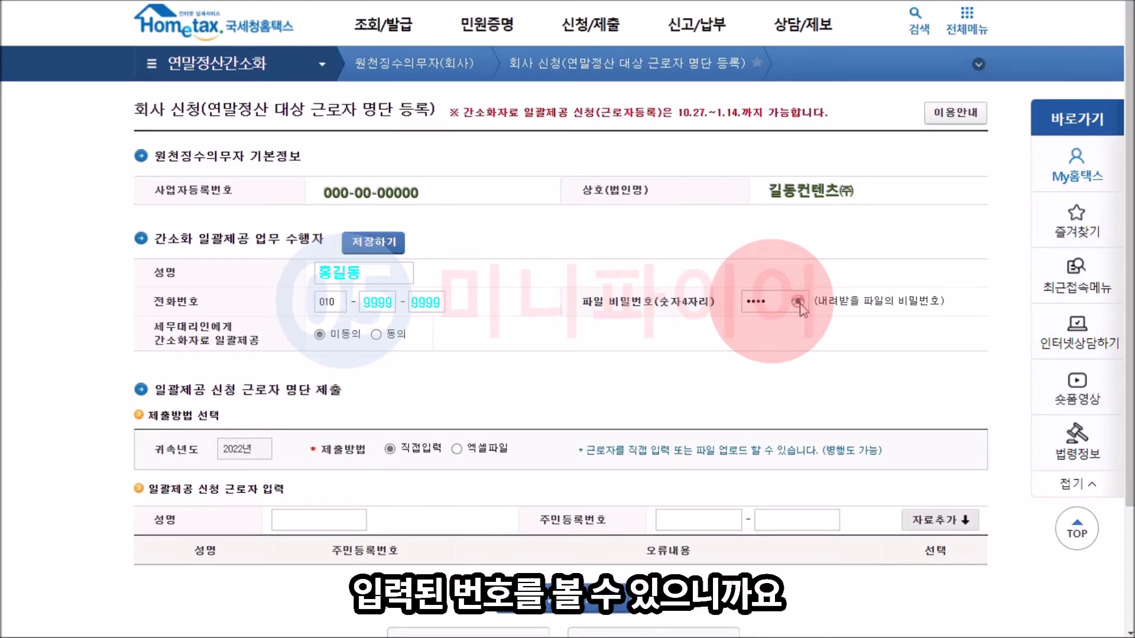
click(797, 302)
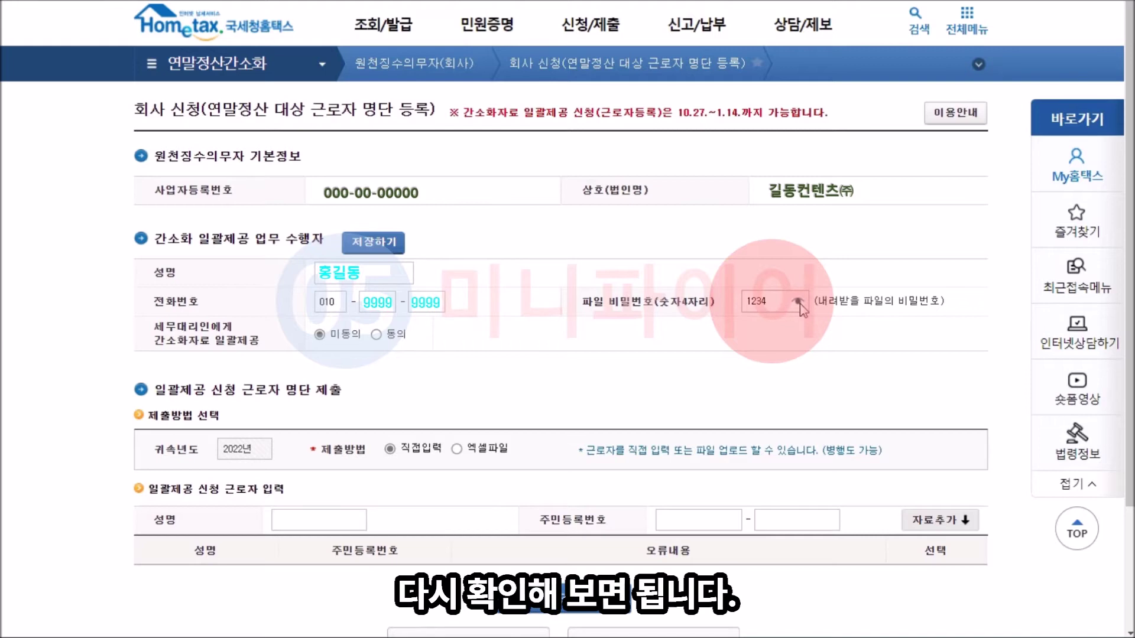
click(797, 302)
scroll(526, 204, down, 2)
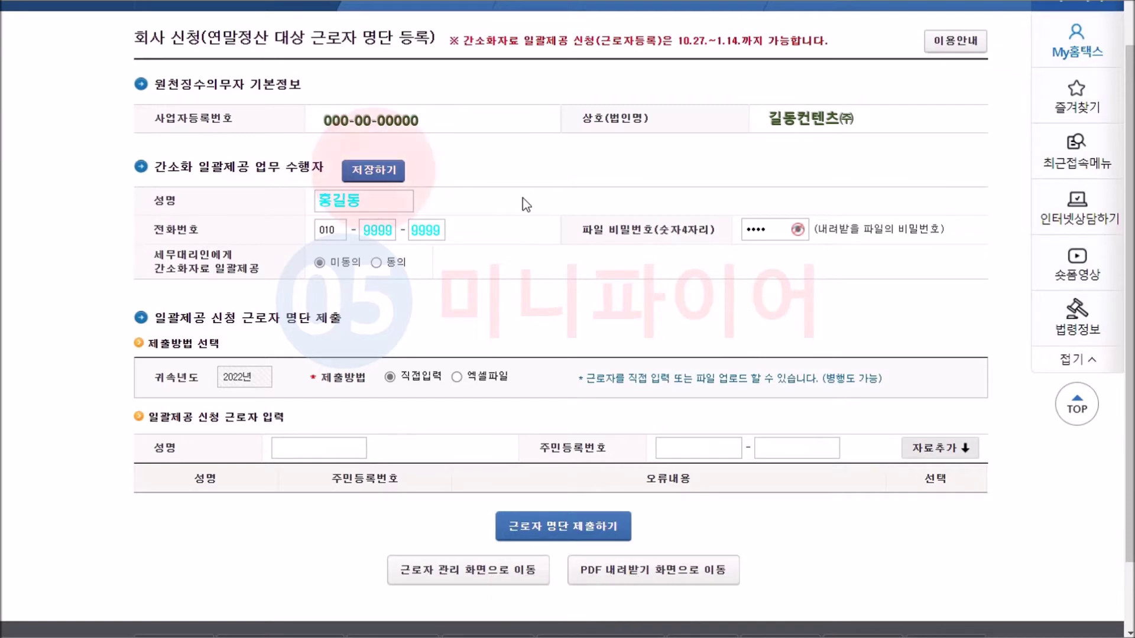
scroll(425, 342, down, 1)
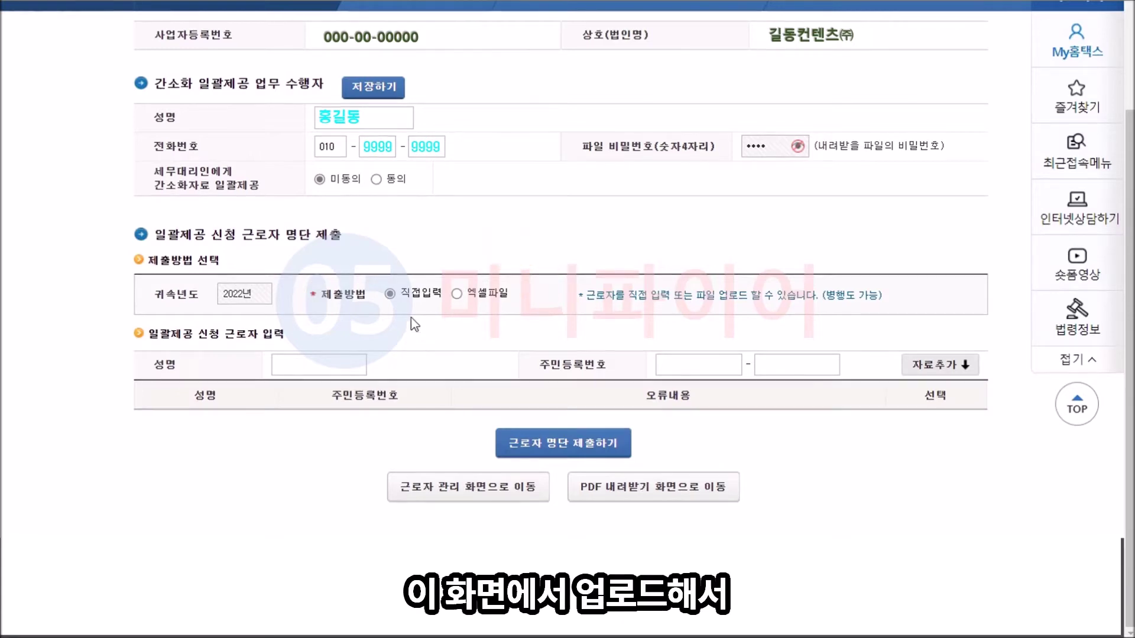
click(456, 294)
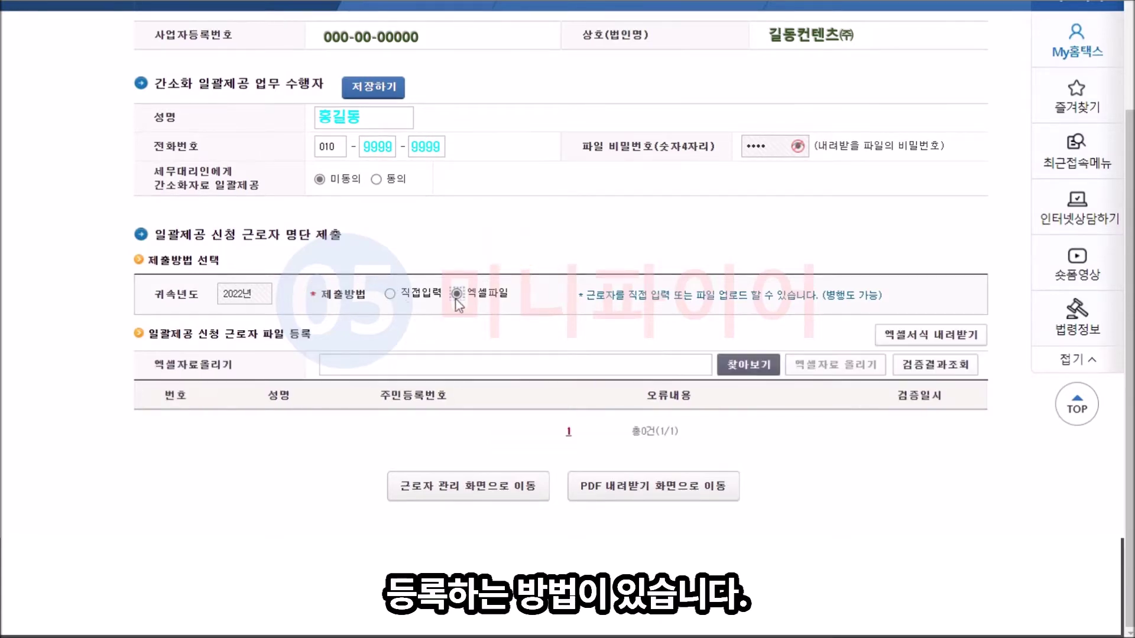
key(Left)
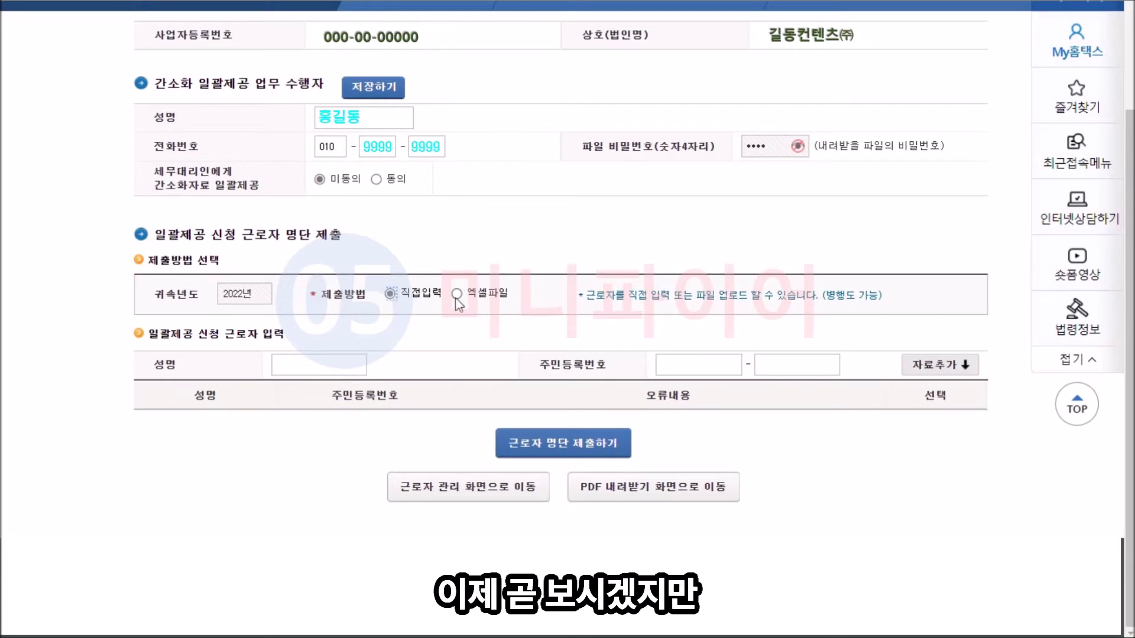
click(457, 295)
click(390, 294)
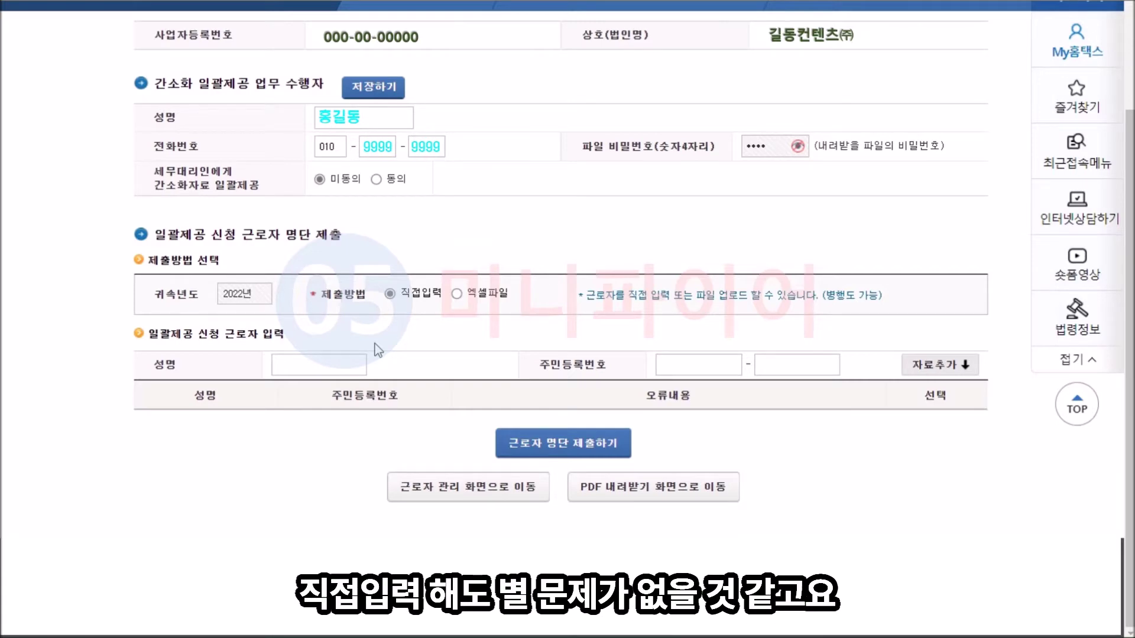
click(391, 295)
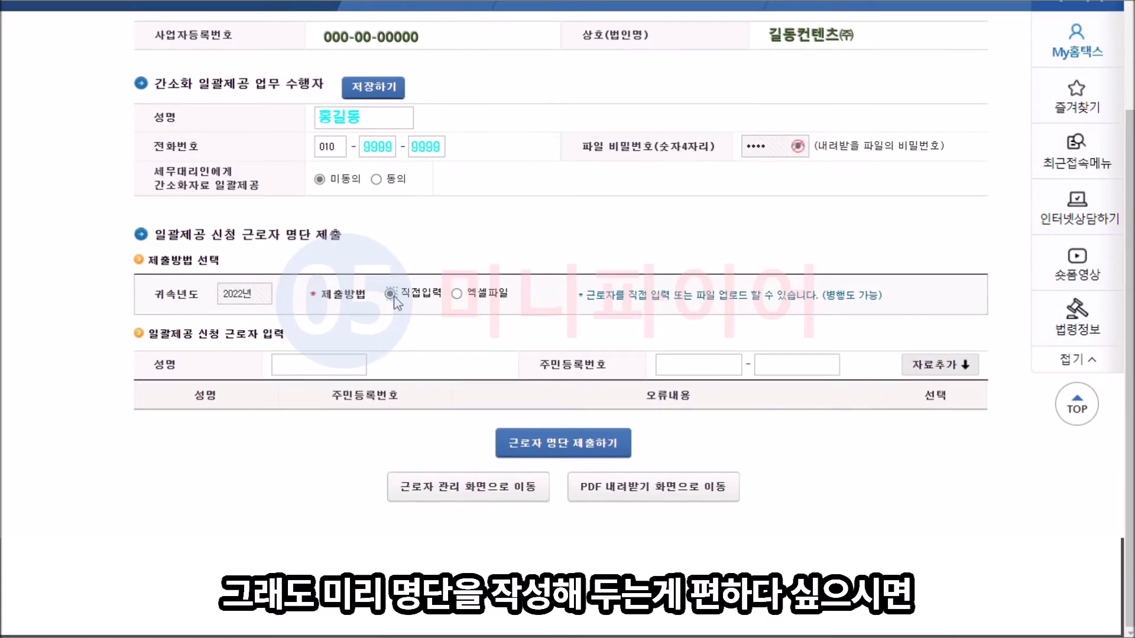
click(457, 295)
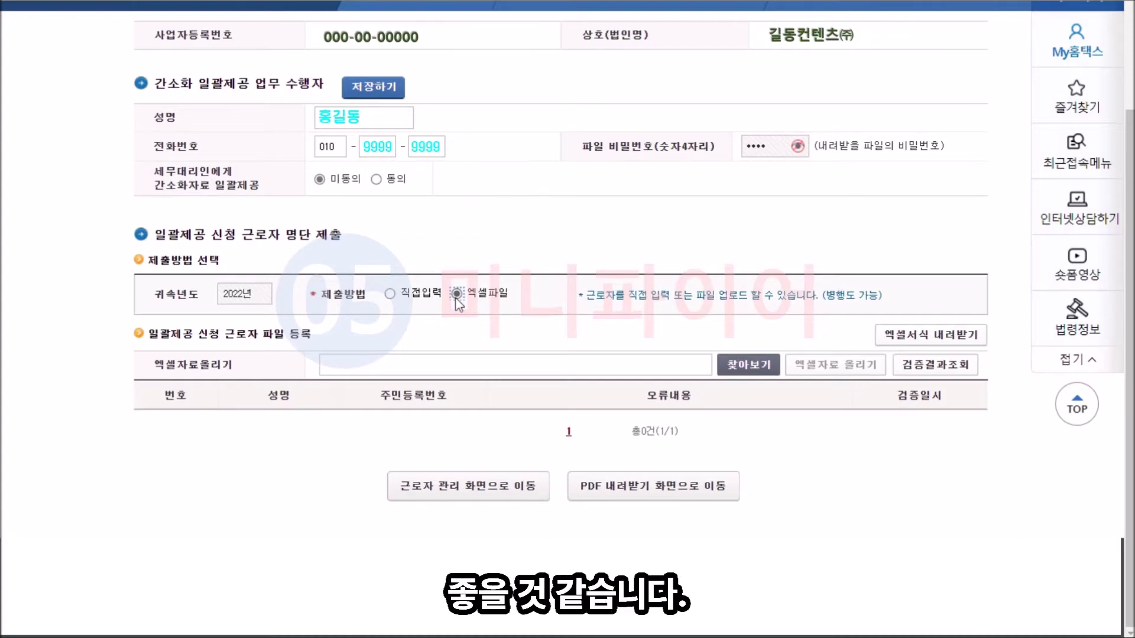
click(389, 293)
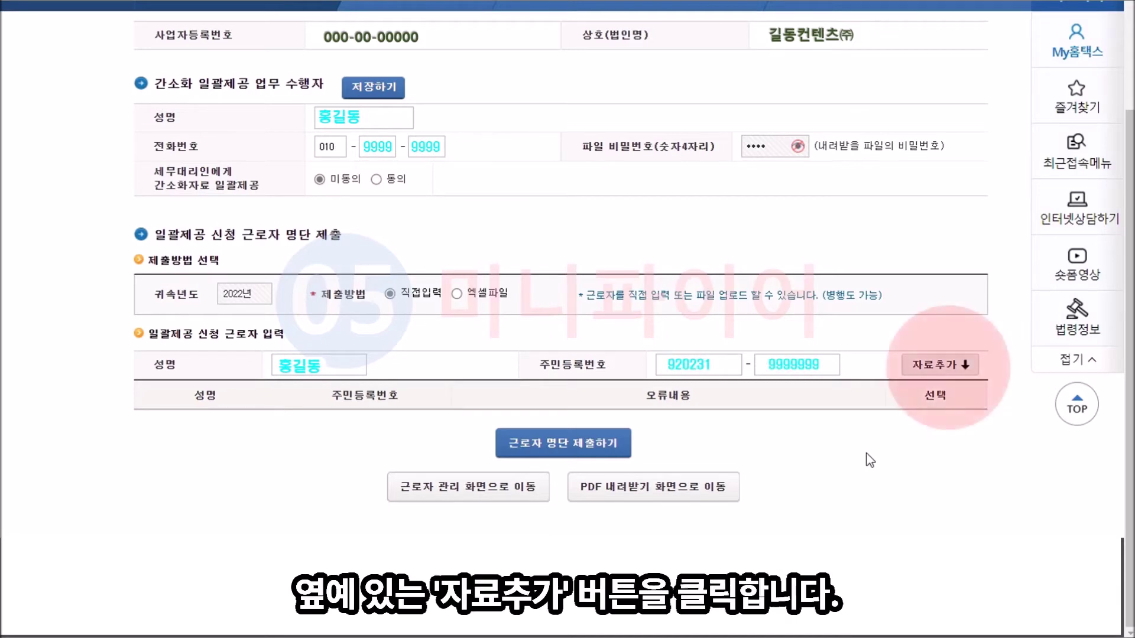
Step: Add the entered worker's 성명 and 주민등록번호 to the list with 자료추가
click(940, 364)
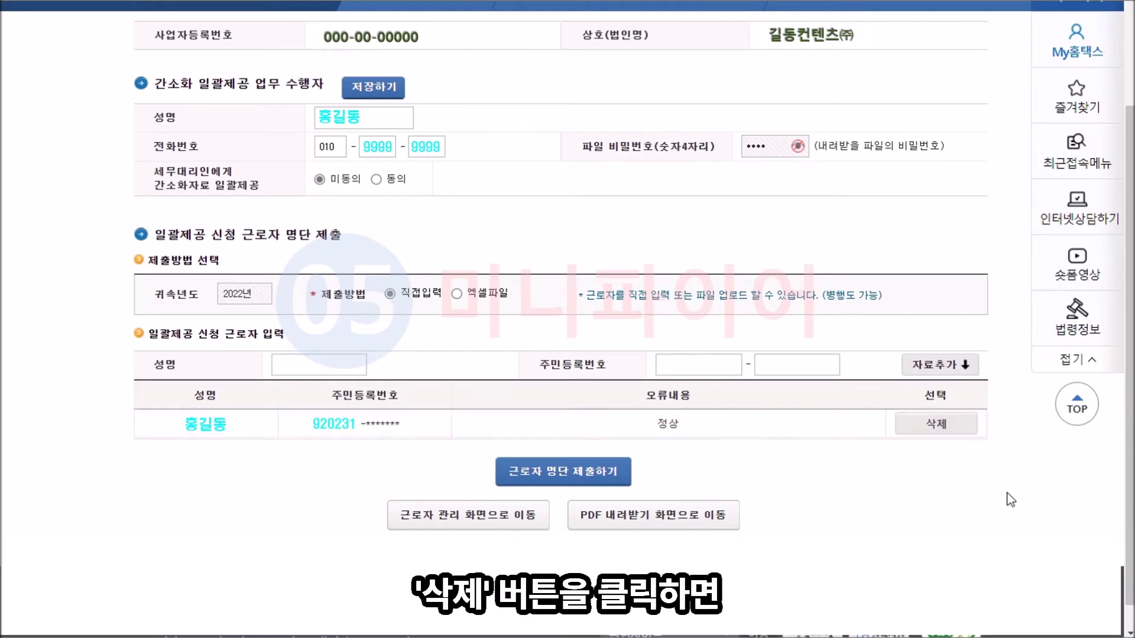
Step: Delete the added worker row, then submit the worker list with 근로자 명단 제출하기, confirming both prompts
click(938, 424)
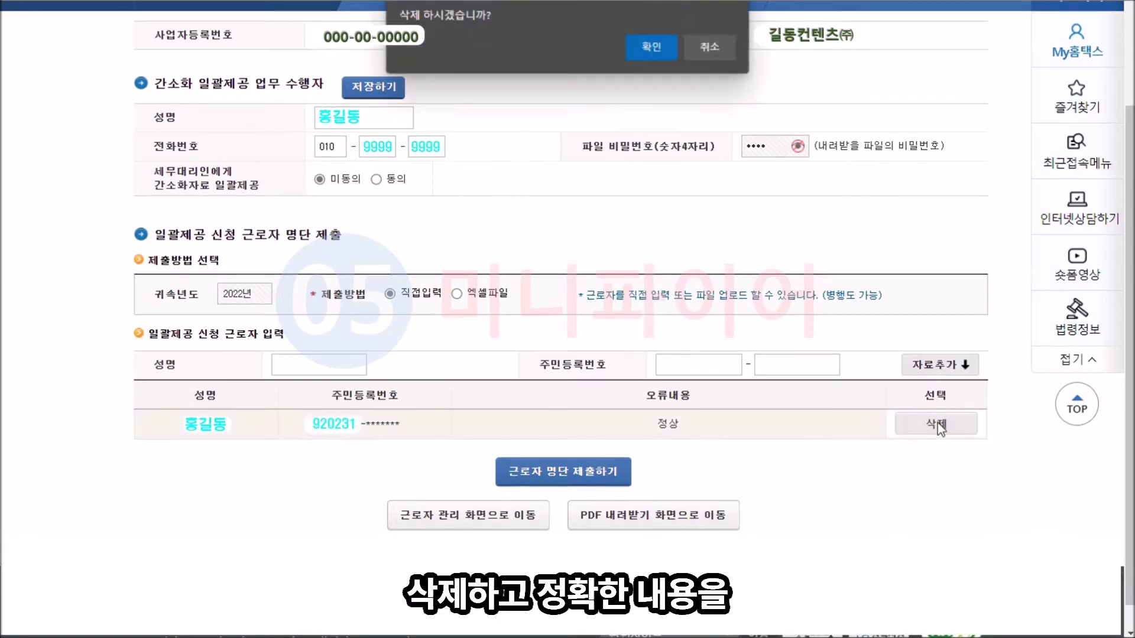
click(650, 47)
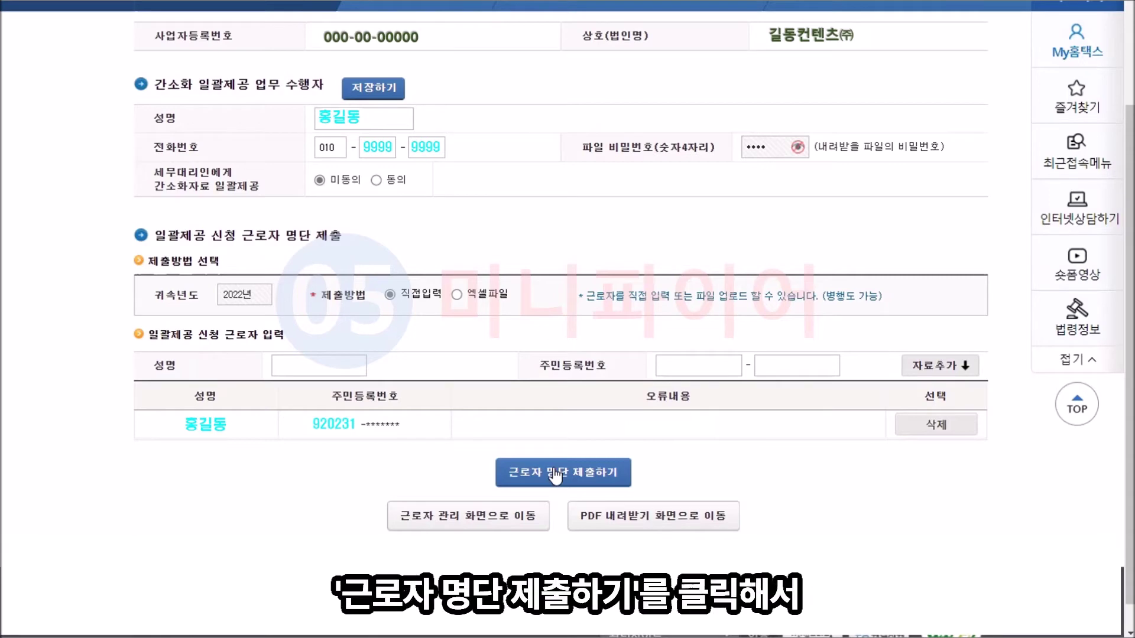
click(555, 474)
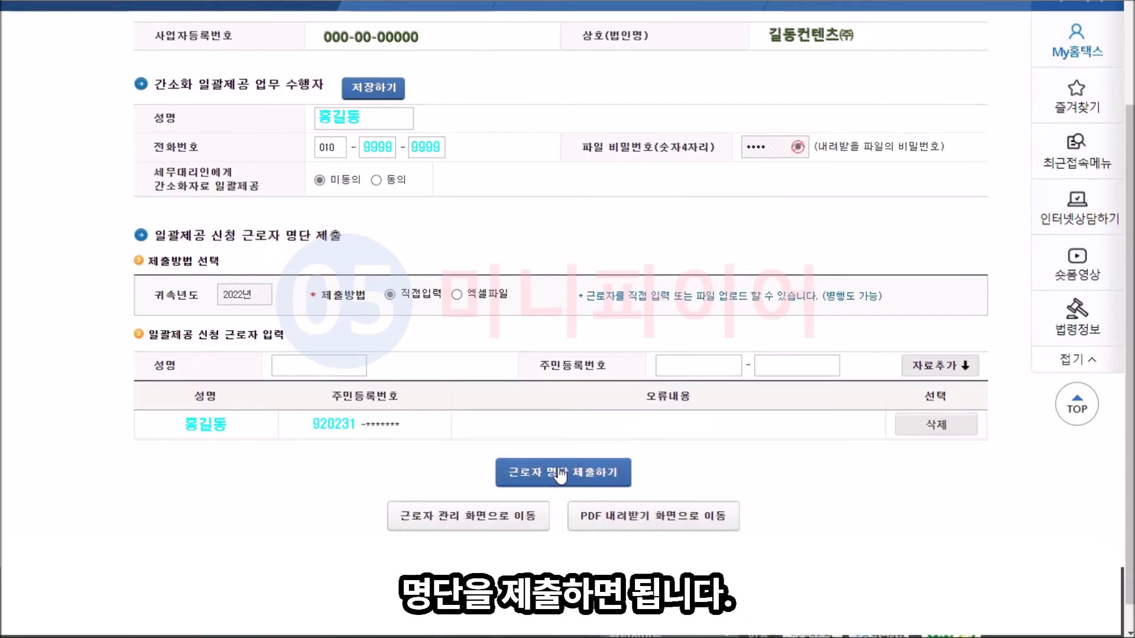
click(558, 473)
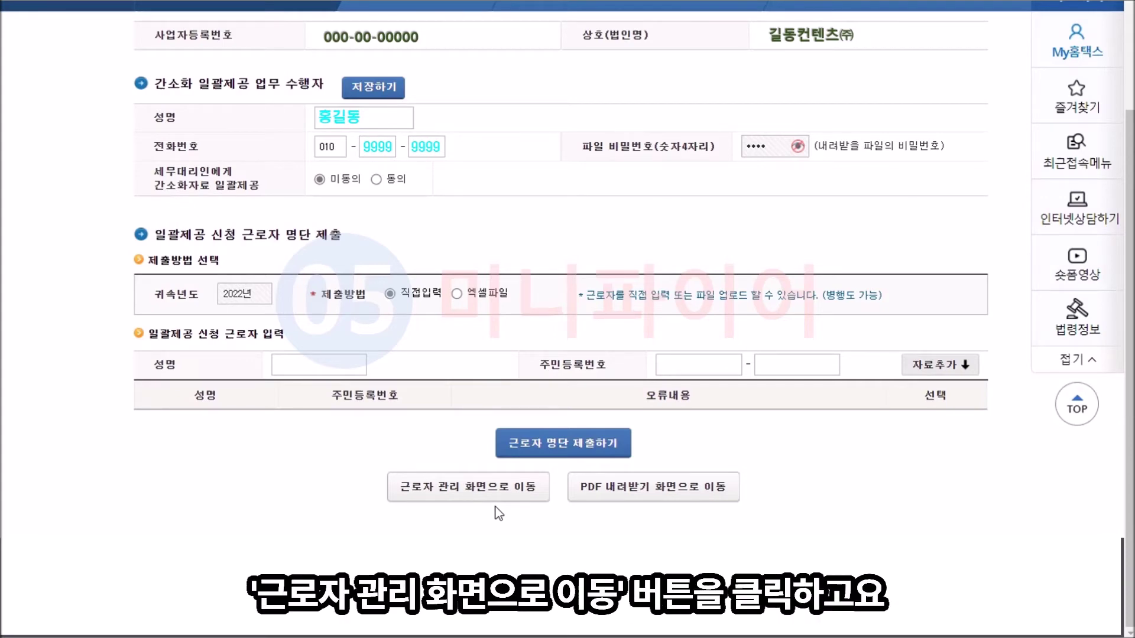
Step: Open the worker management page and run 조회하기 on the submitted 2022 list
click(495, 507)
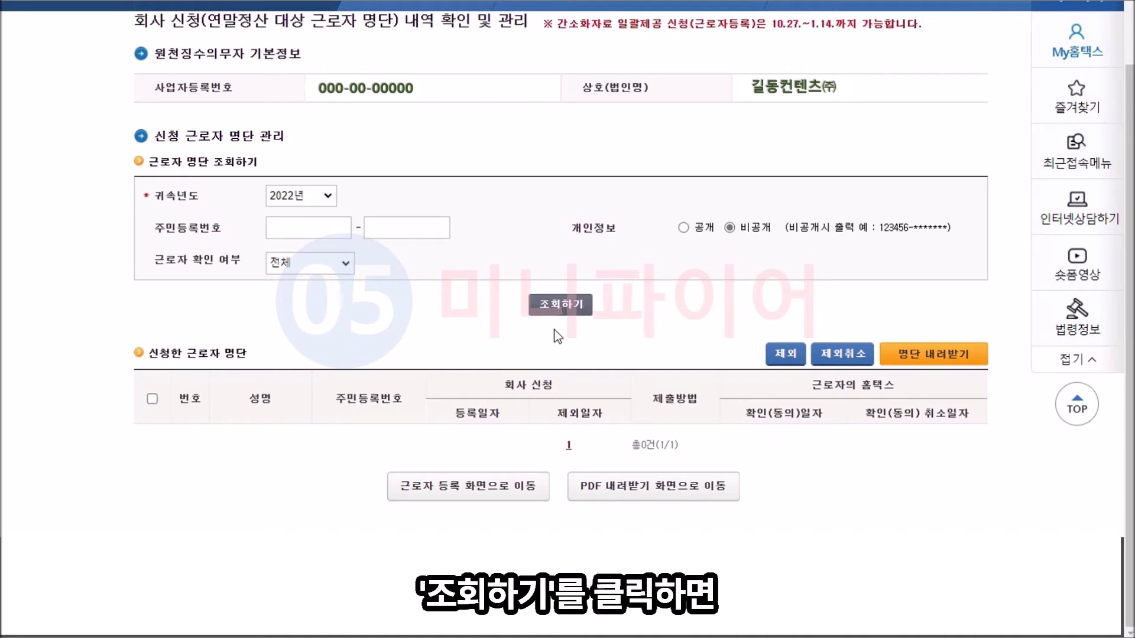
click(563, 303)
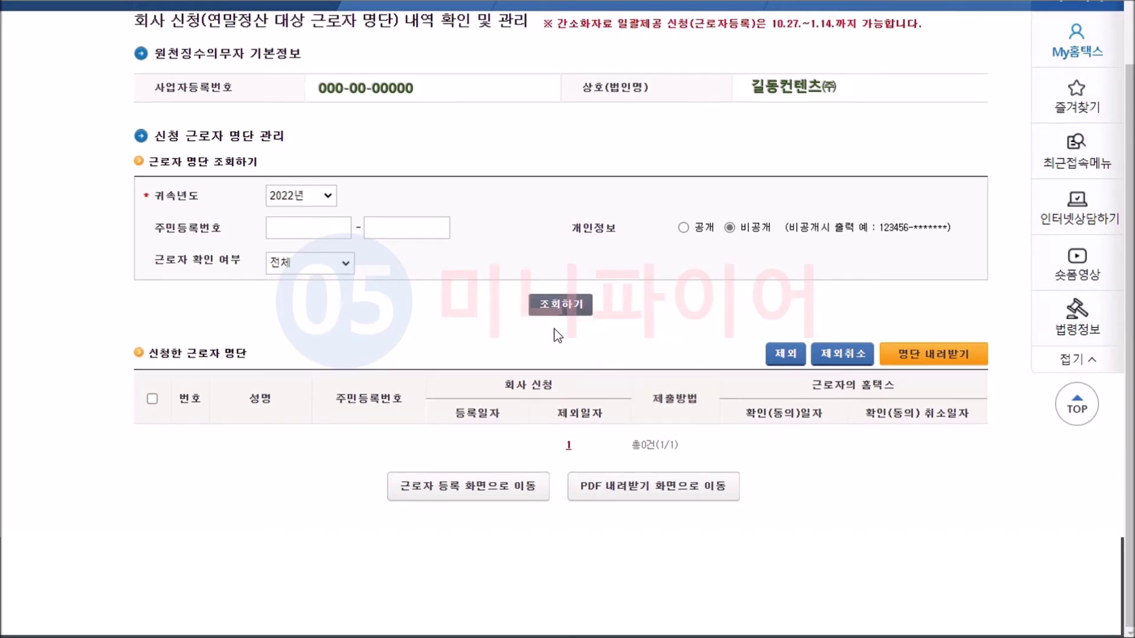
click(560, 305)
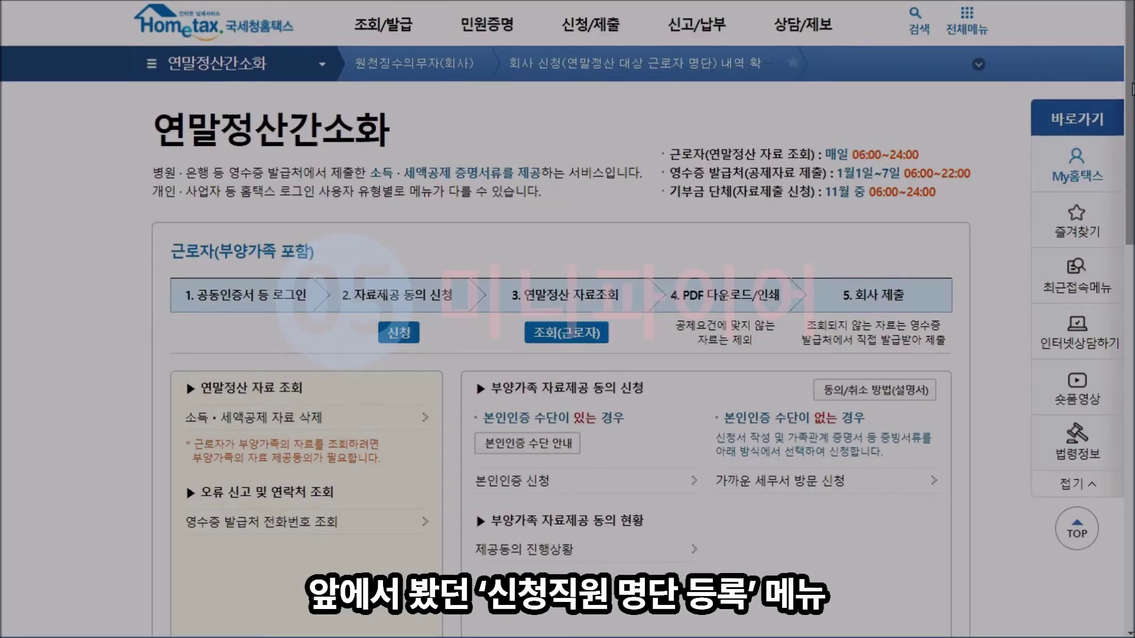
Step: Return to the 회사 신청 worker list registration page from 연말정산간소화
scroll(567, 319, down, 4)
scroll(567, 319, down, 10)
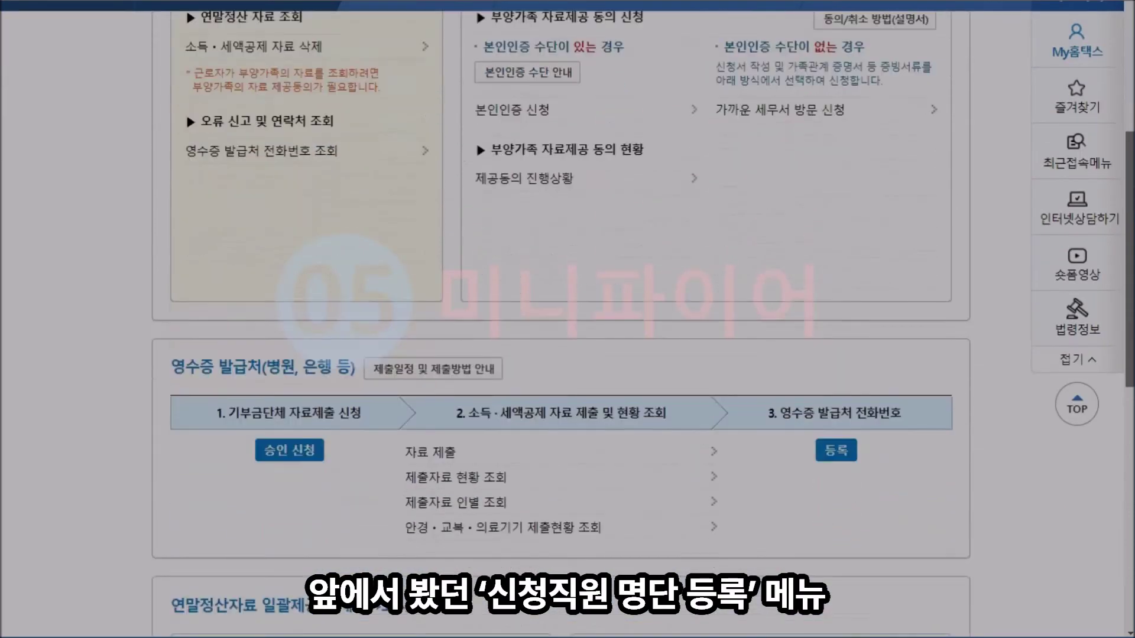
scroll(1046, 420, down, 1)
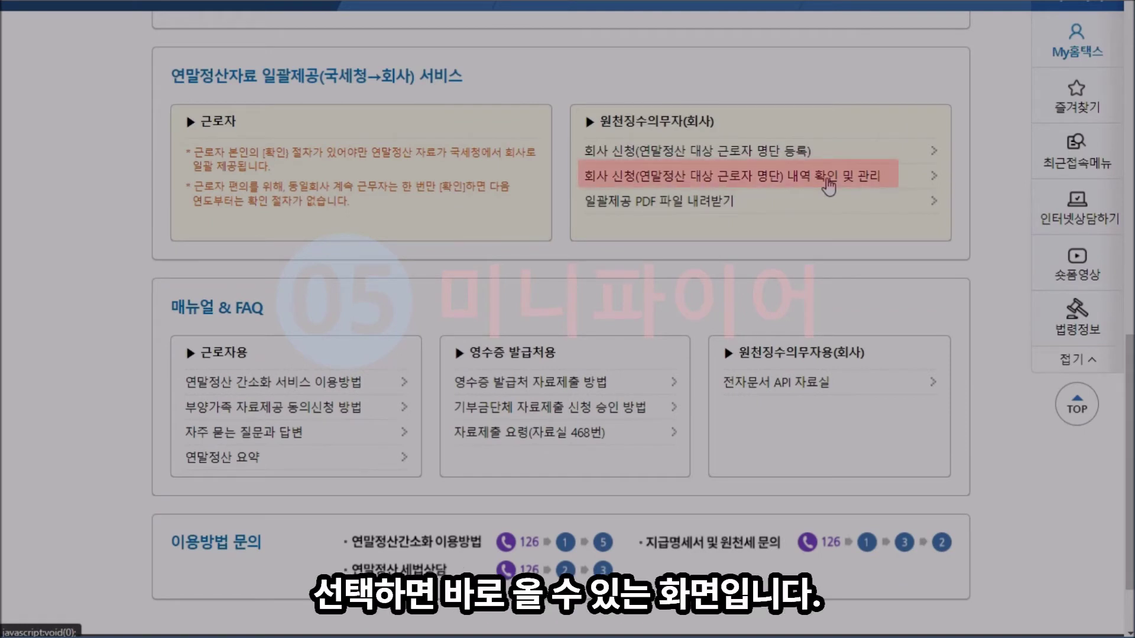
click(828, 185)
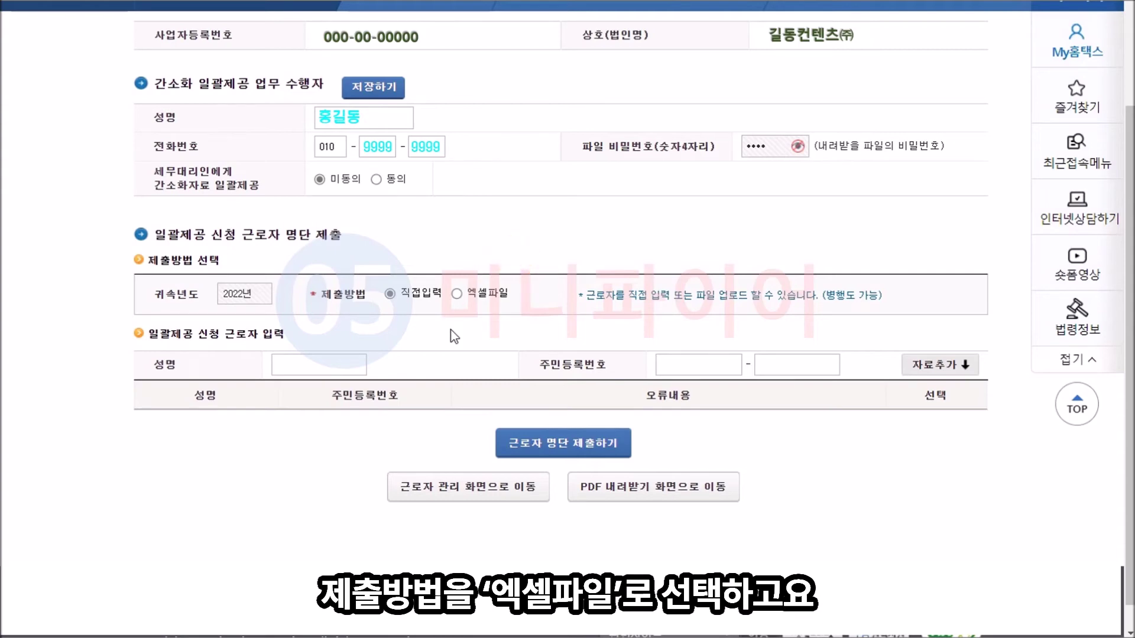
Step: Switch the submission method to 엑셀파일, then download and open the 엑셀서식 template
click(456, 294)
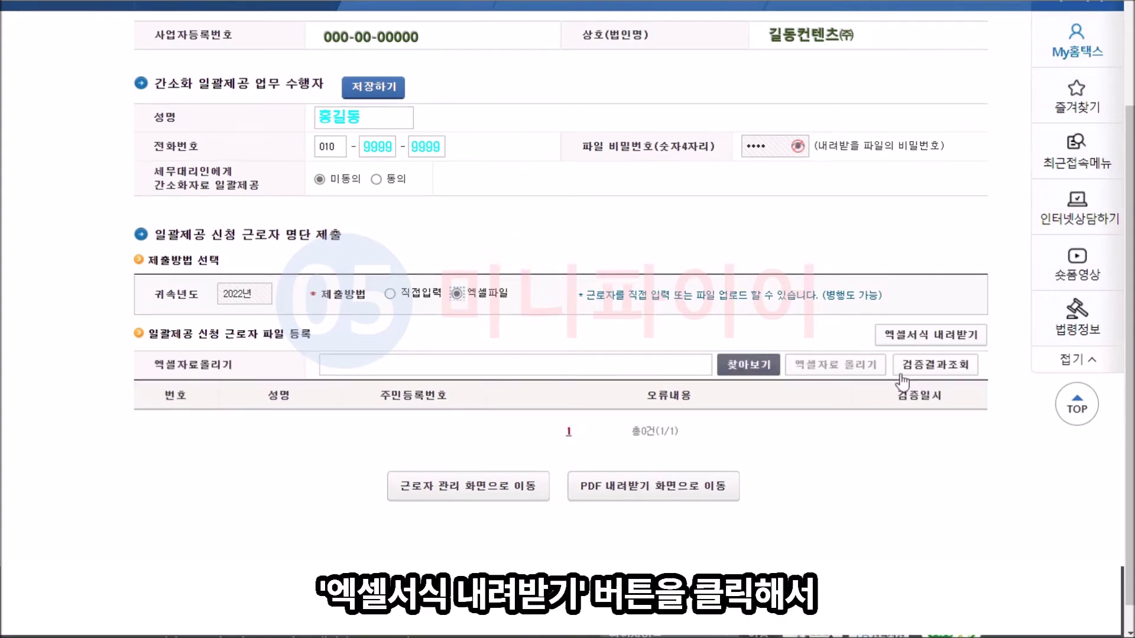
click(950, 336)
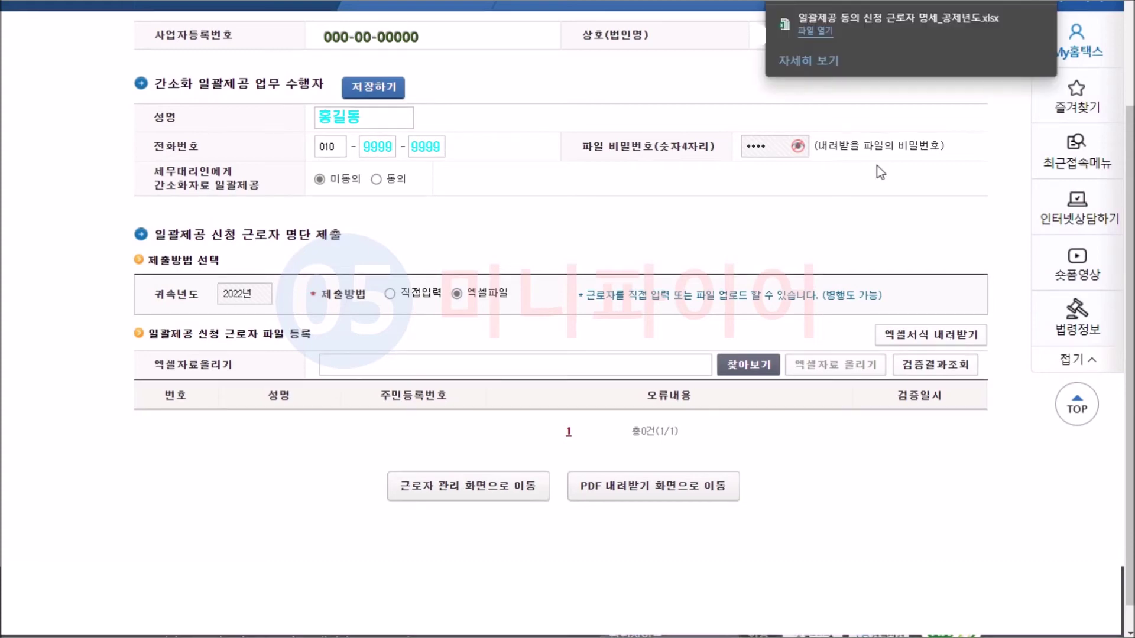
click(806, 33)
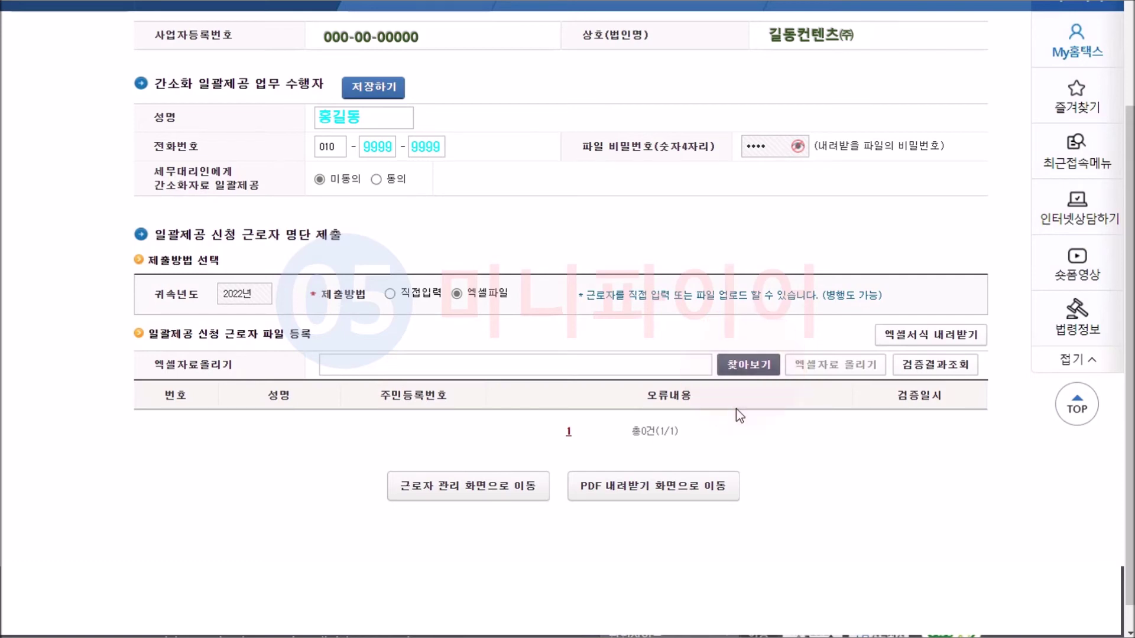
Step: Rename the template to 일괄제공 동의 신청 근로자 명세_2022 and select it for upload
click(752, 369)
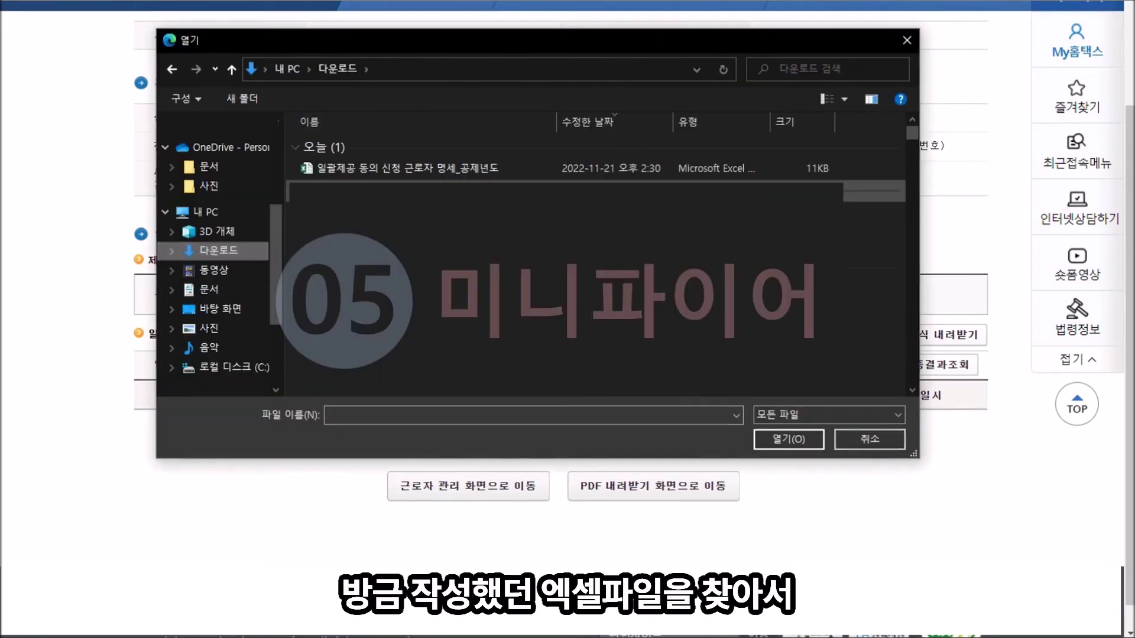
click(477, 170)
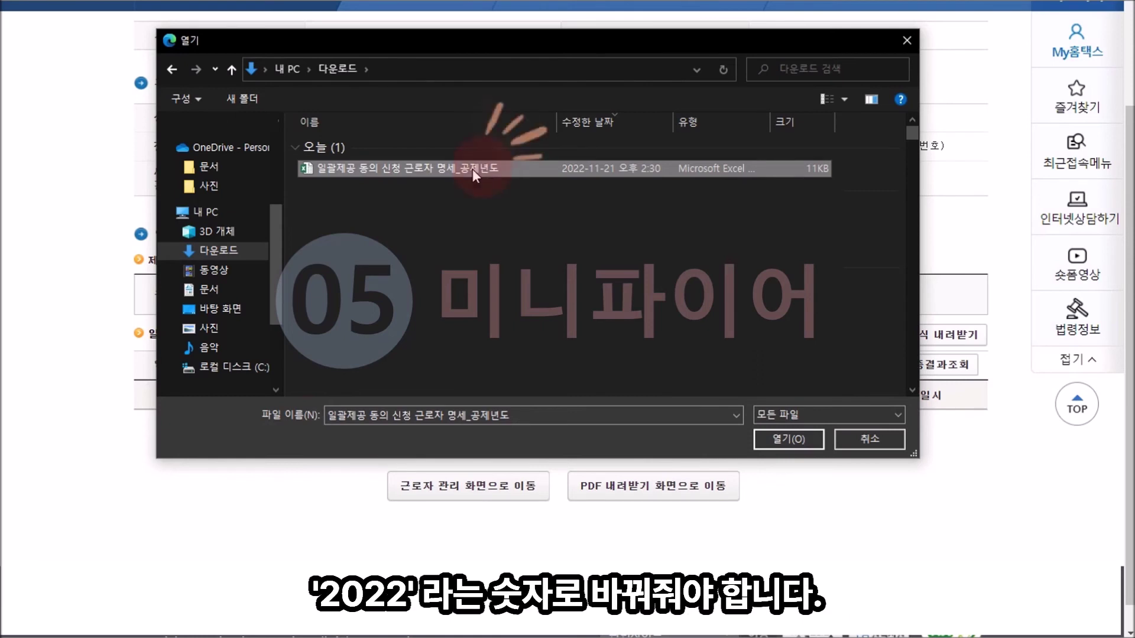
click(462, 168)
click(460, 168)
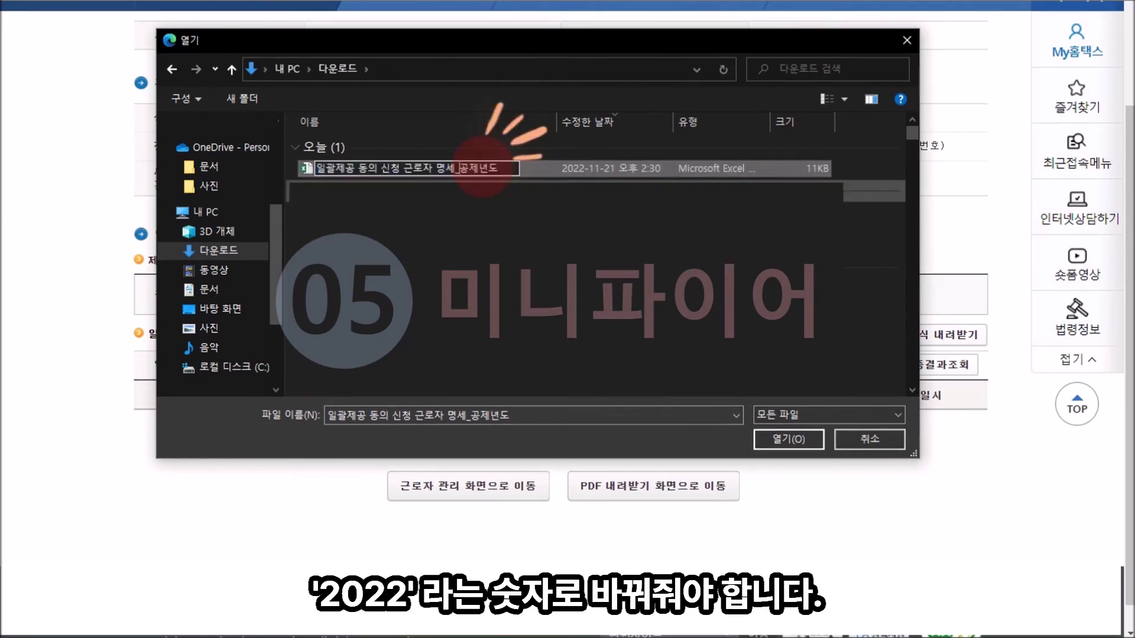
key(shift+End)
text(2022)
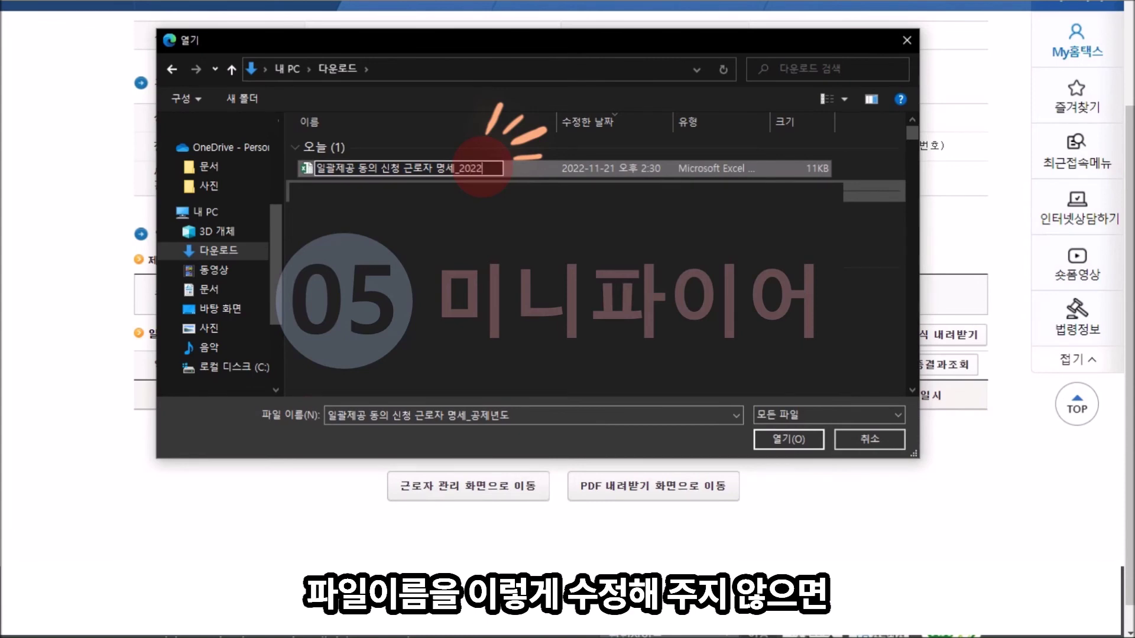
click(509, 136)
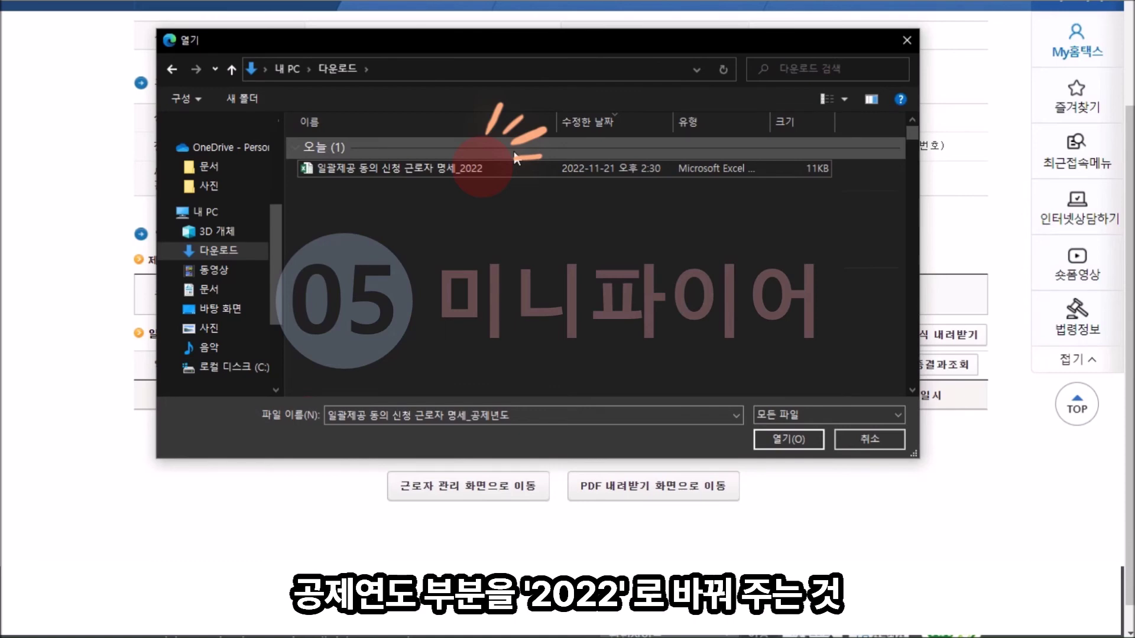
click(518, 168)
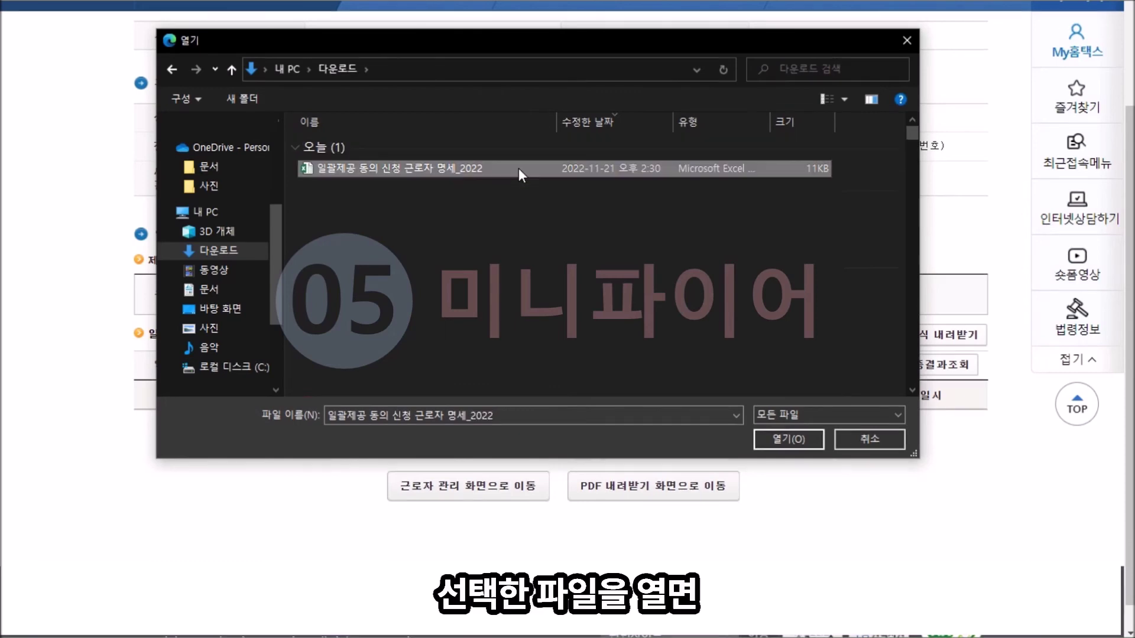
Step: Confirm the chosen 2022 file and upload it with 엑셀자료 올리기
click(804, 440)
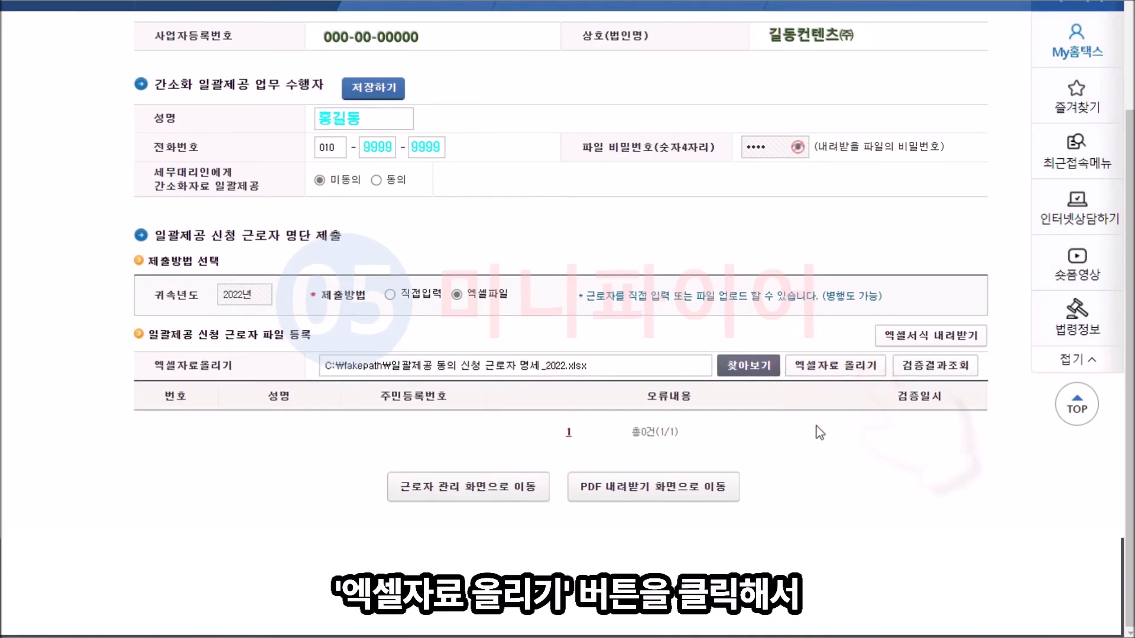
click(846, 373)
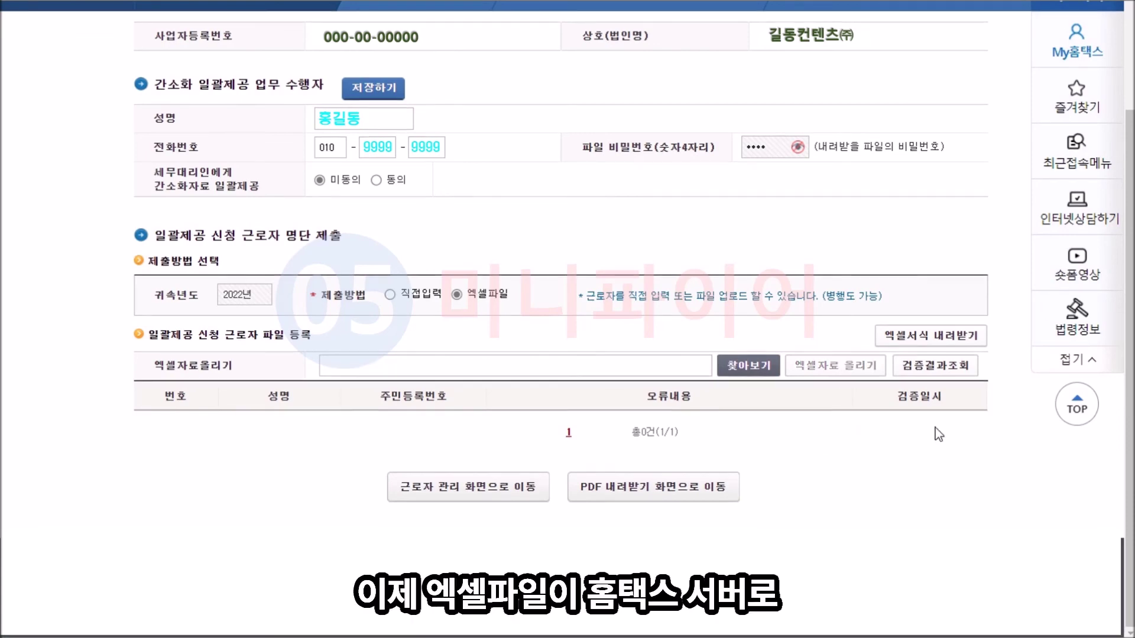